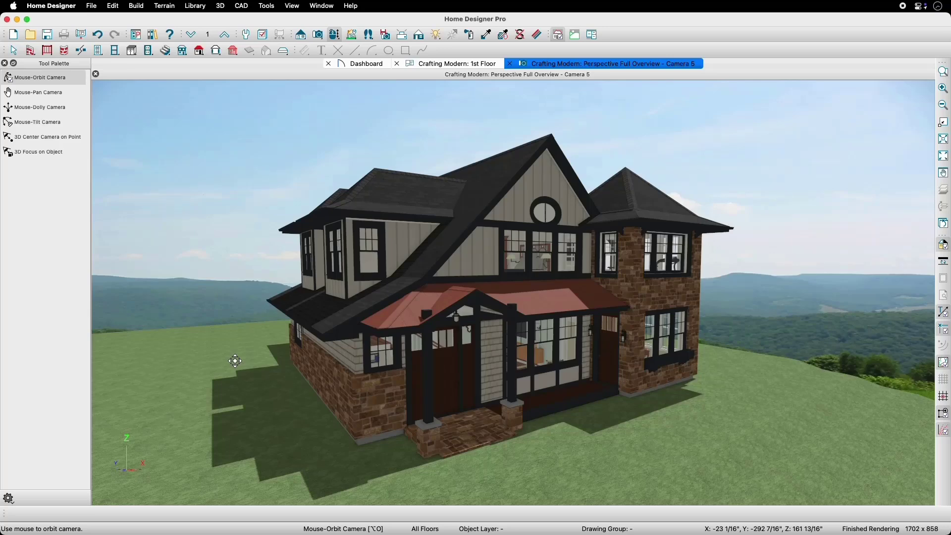
- Open Export Picture, centre it, and show dimensions in inches: 23 5/8" by 11 15/16"
{"action": "left_click", "coordinate": [91, 7]}
{"action": "mouse_move", "coordinate": [144, 201]}
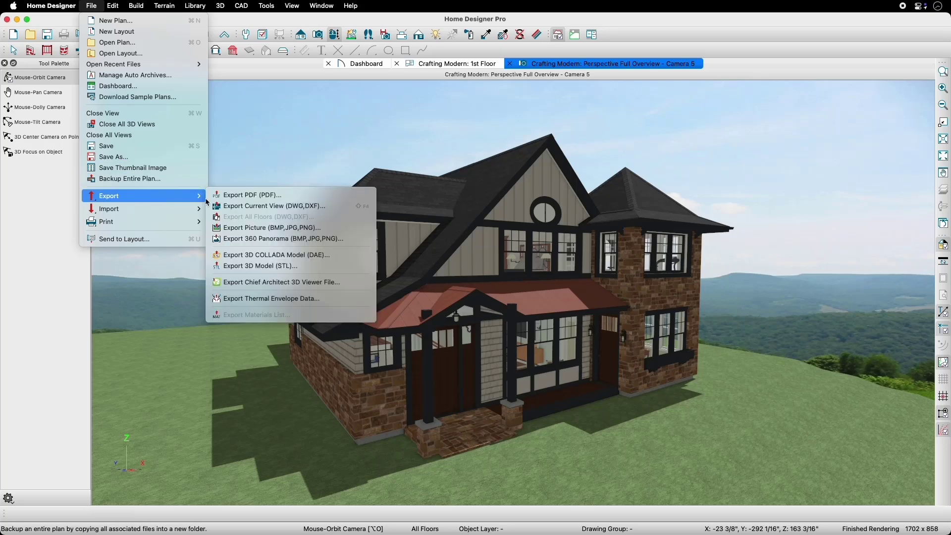
{"action": "left_click", "coordinate": [328, 229]}
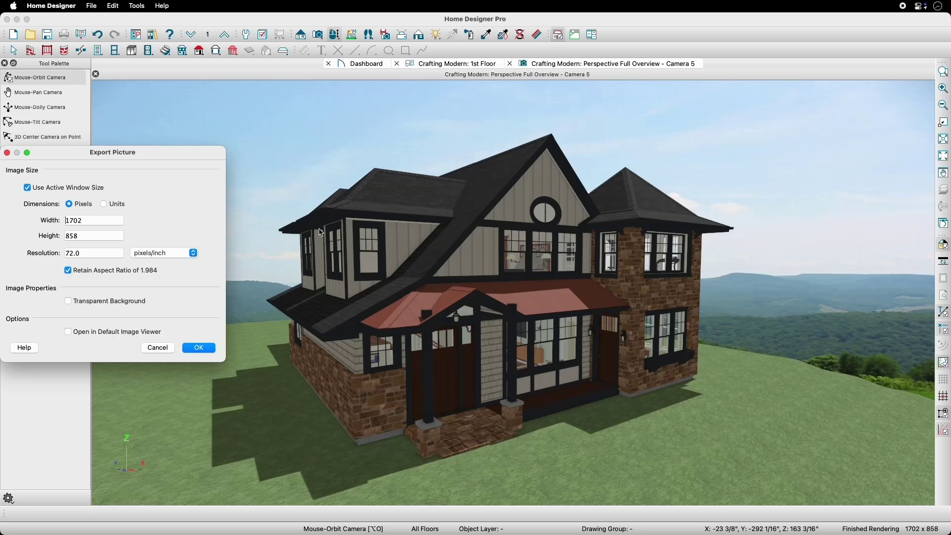
{"action": "left_click_drag", "start_coordinate": [162, 158], "coordinate": [529, 170]}
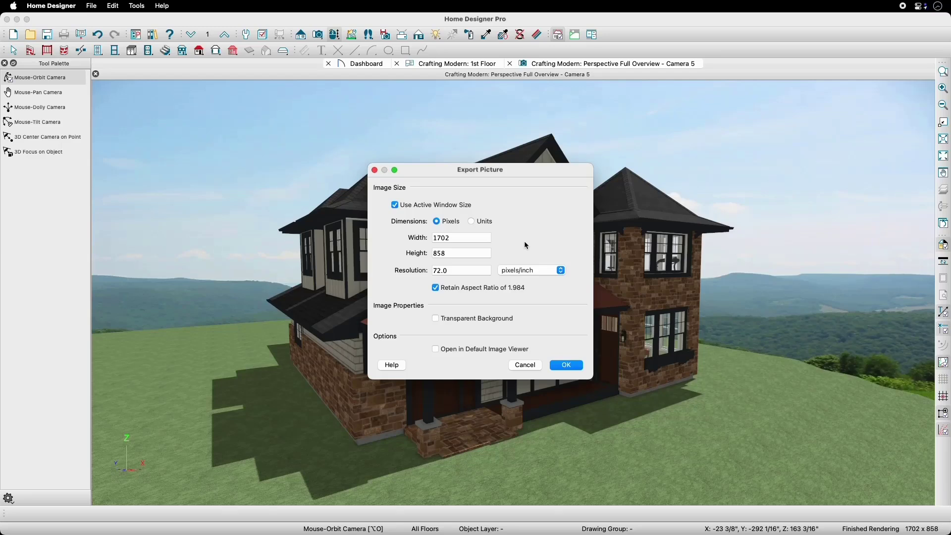
{"action": "left_click", "coordinate": [472, 222]}
{"action": "left_click", "coordinate": [538, 275]}
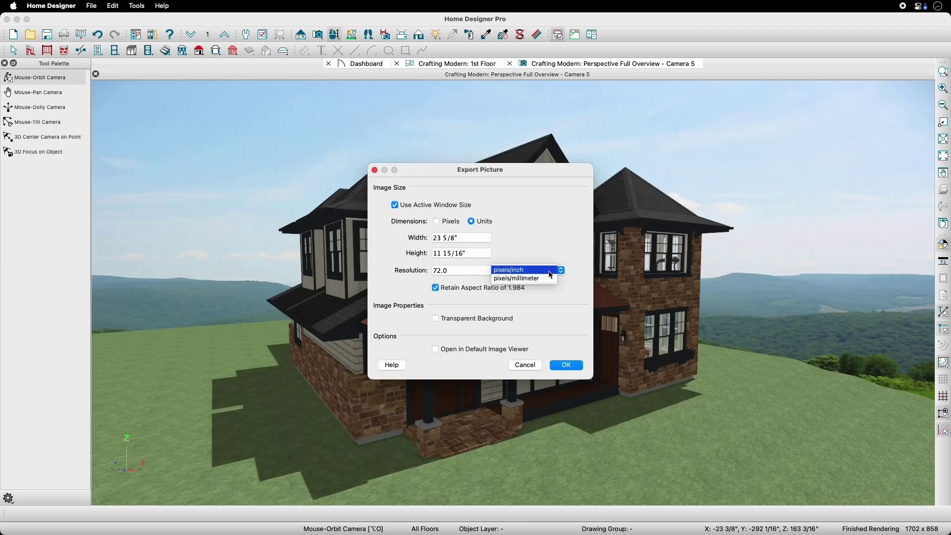
- Keep pixels/inch and change the export resolution from 72 to 200
{"action": "left_click", "coordinate": [550, 274]}
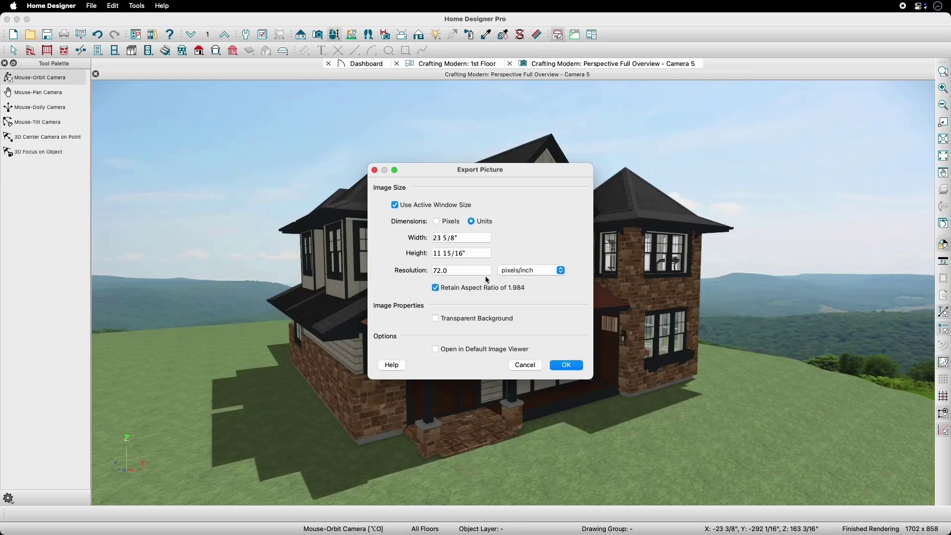
{"action": "left_click_drag", "start_coordinate": [451, 270], "coordinate": [435, 270]}
{"action": "type", "text": "200"}
{"action": "key", "text": "Tab"}
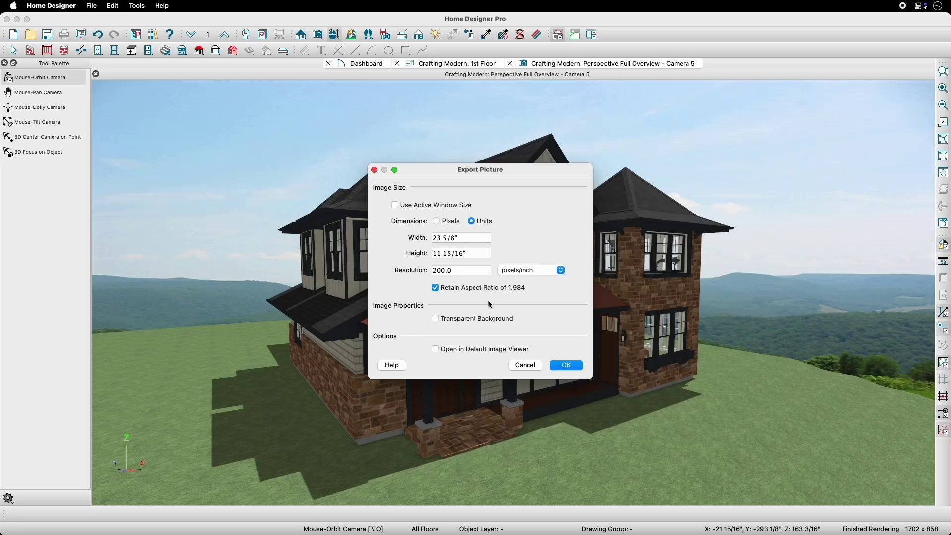
{"action": "left_click_drag", "start_coordinate": [571, 171], "coordinate": [245, 286]}
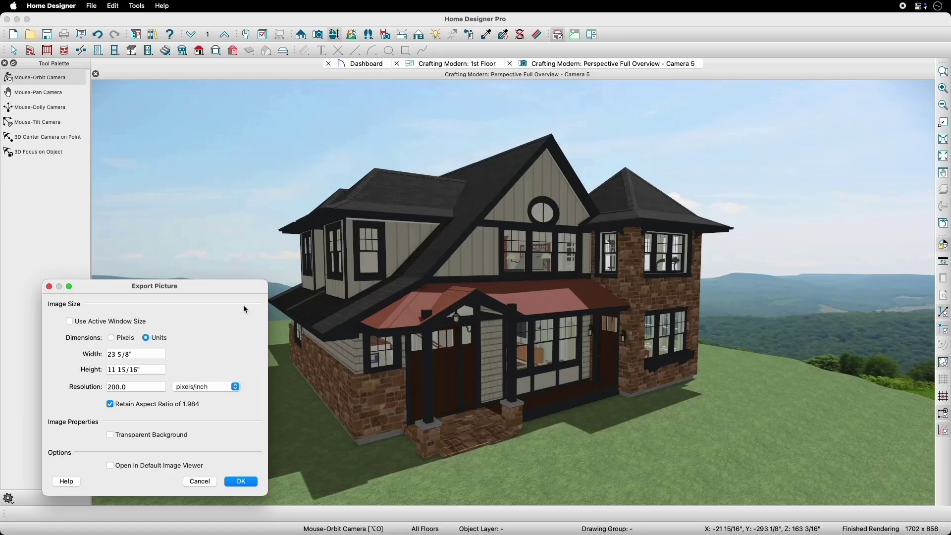
{"action": "left_click_drag", "start_coordinate": [226, 293], "coordinate": [579, 195]}
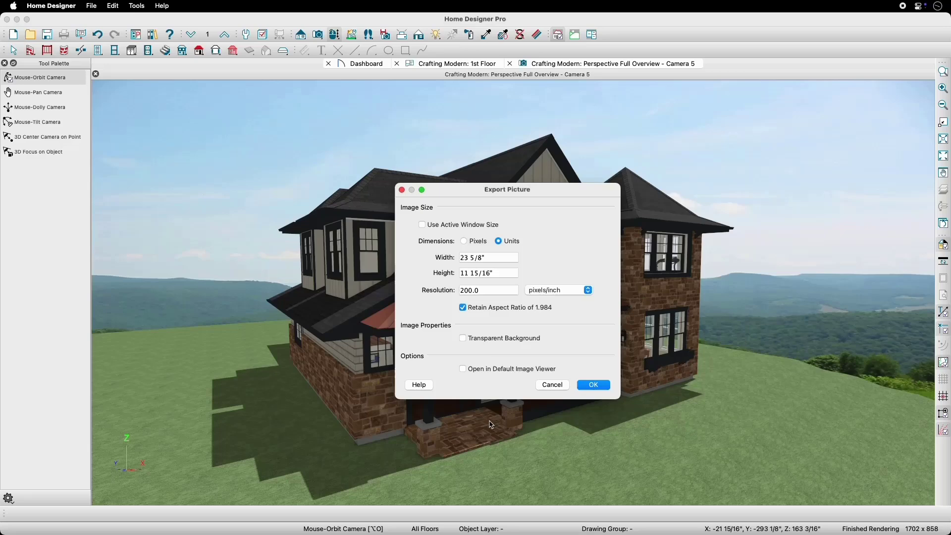
- Cancel the export and turn off display of the Terrain Perimeter layer in Layer Display Options
{"action": "left_click", "coordinate": [552, 385]}
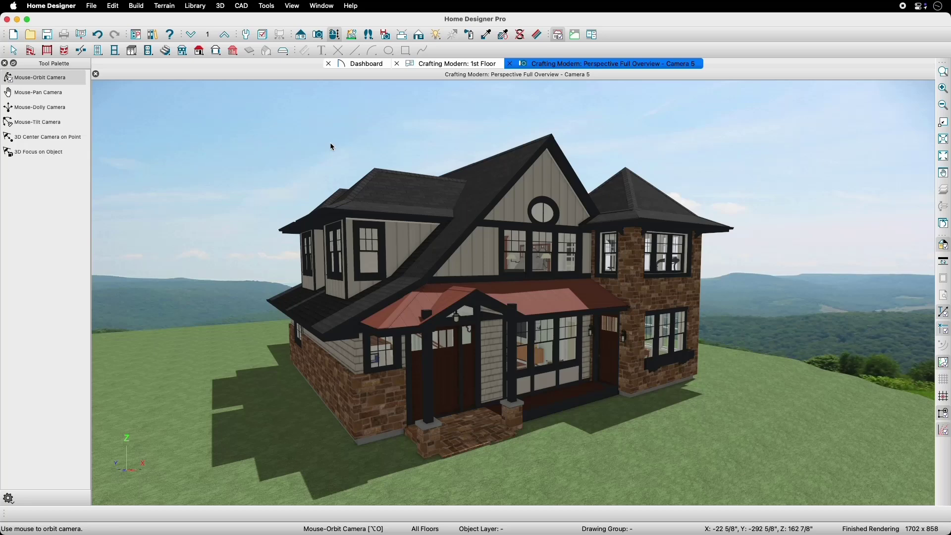
{"action": "left_click", "coordinate": [261, 37]}
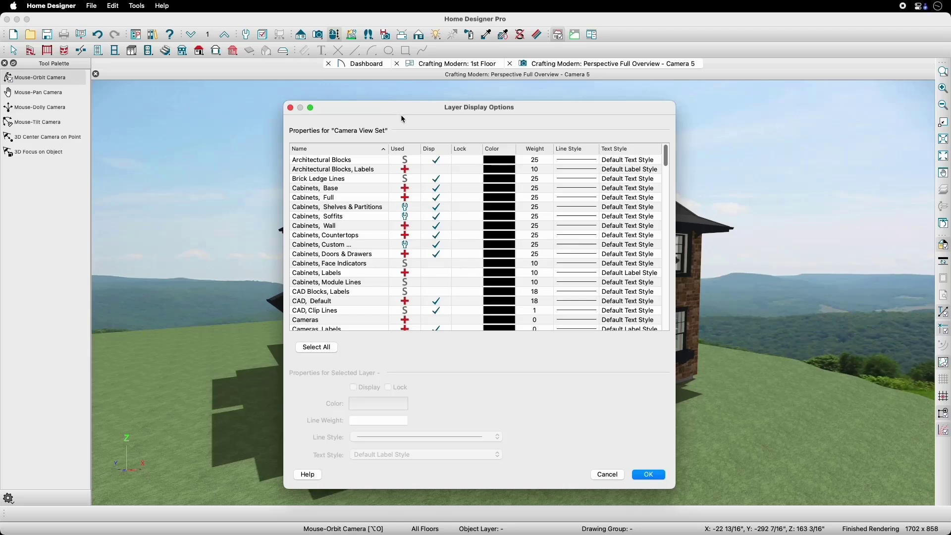
{"action": "key", "text": "t"}
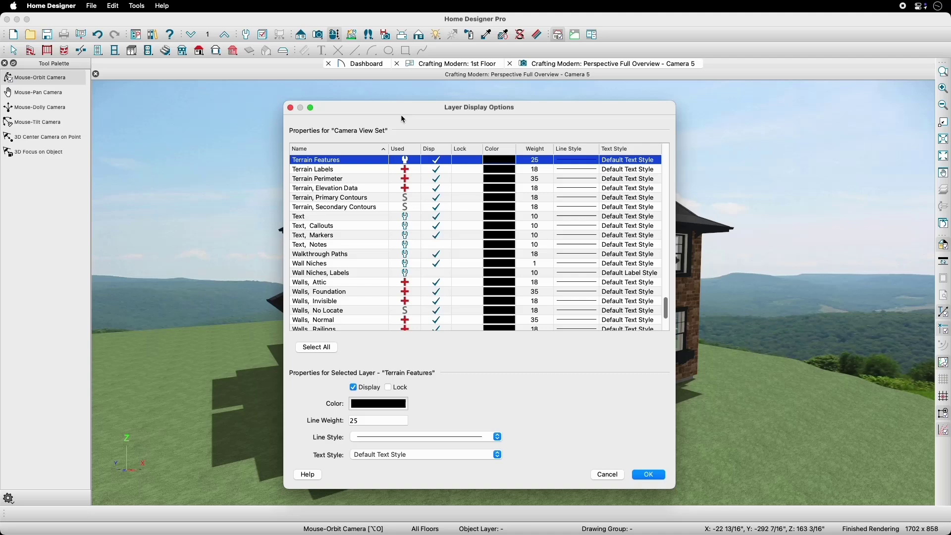
{"action": "left_click", "coordinate": [360, 179]}
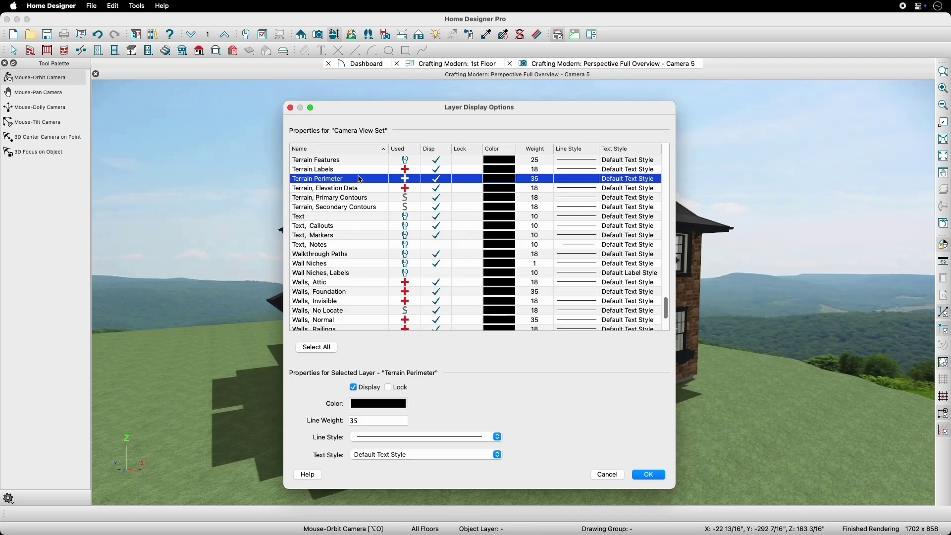
{"action": "left_click", "coordinate": [357, 390]}
{"action": "left_click", "coordinate": [654, 475]}
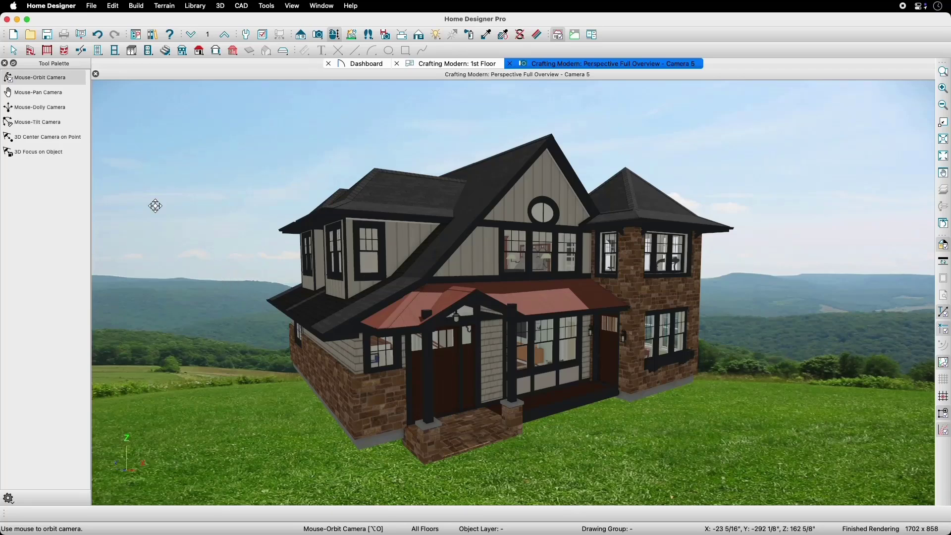
- Reopen Export Picture and set the export width to 4 inches
{"action": "left_click", "coordinate": [91, 6]}
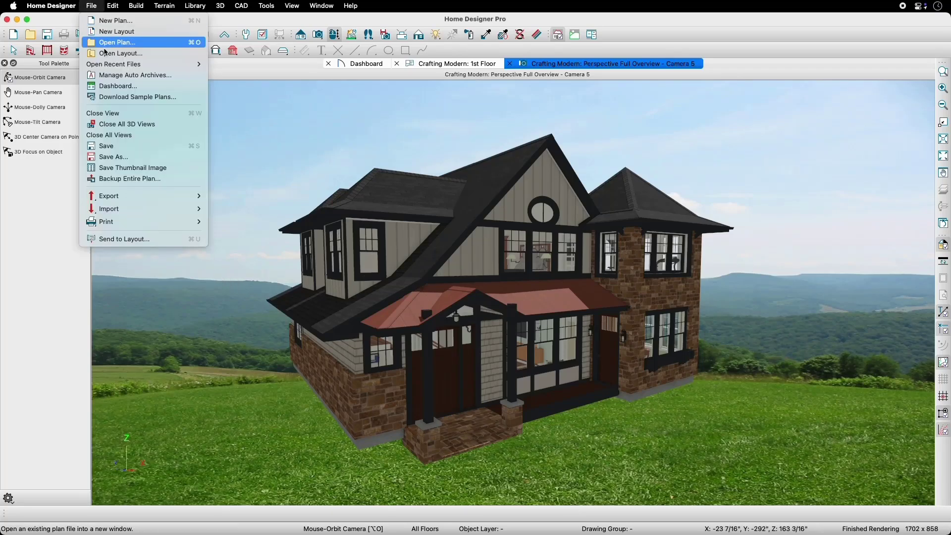
{"action": "mouse_move", "coordinate": [143, 196]}
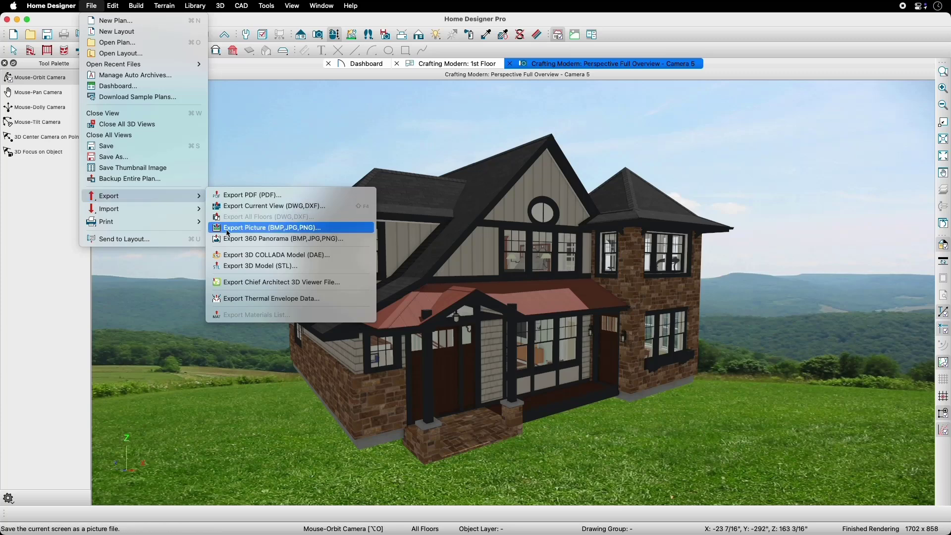
{"action": "left_click", "coordinate": [336, 231]}
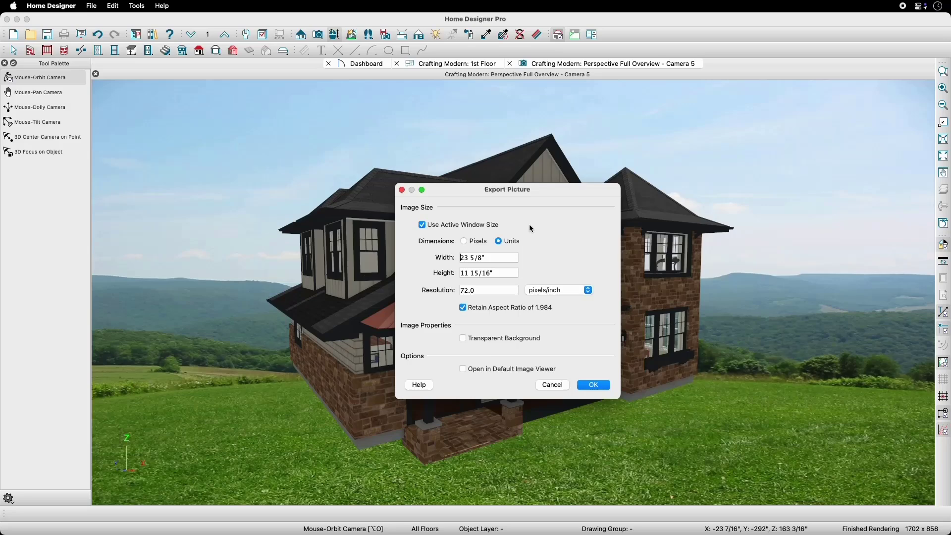
{"action": "left_click_drag", "start_coordinate": [490, 258], "coordinate": [458, 261]}
{"action": "key", "text": "BackSpace"}
{"action": "key", "text": "Tab"}
- Set resolution 200, enable Transparent Background and Open in Default Image Viewer, and name it Jones House
{"action": "left_click_drag", "start_coordinate": [479, 291], "coordinate": [461, 295]}
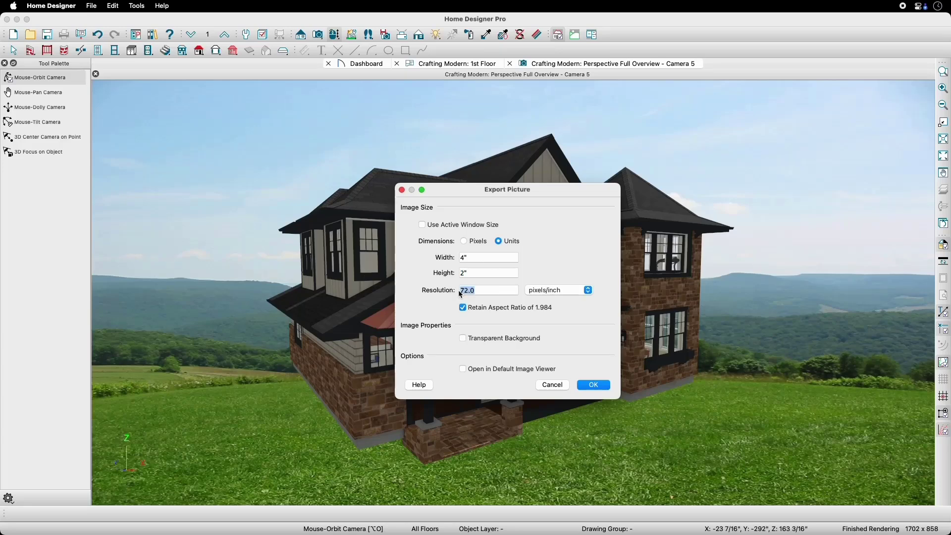
{"action": "type", "text": "2"}
{"action": "key", "text": "Tab"}
{"action": "left_click", "coordinate": [473, 341]}
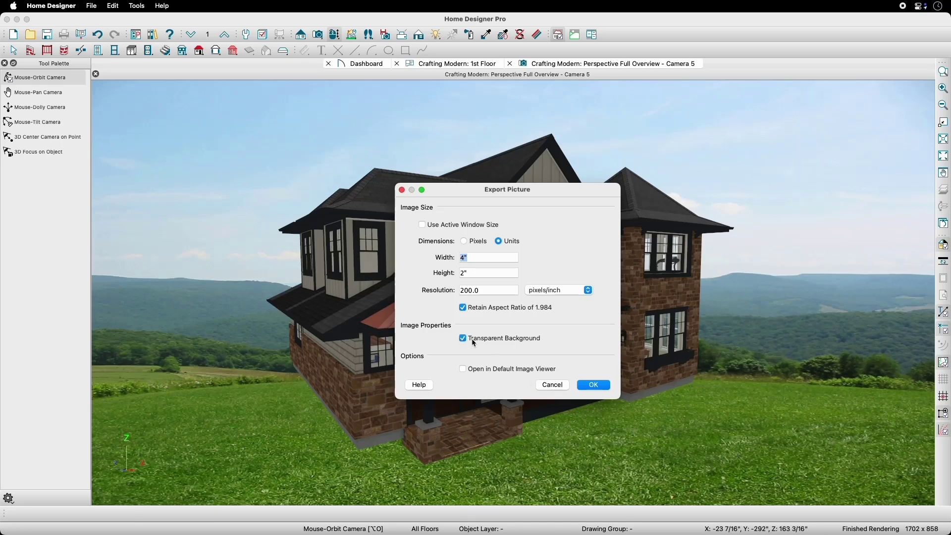
{"action": "left_click", "coordinate": [462, 372]}
{"action": "left_click", "coordinate": [593, 386]}
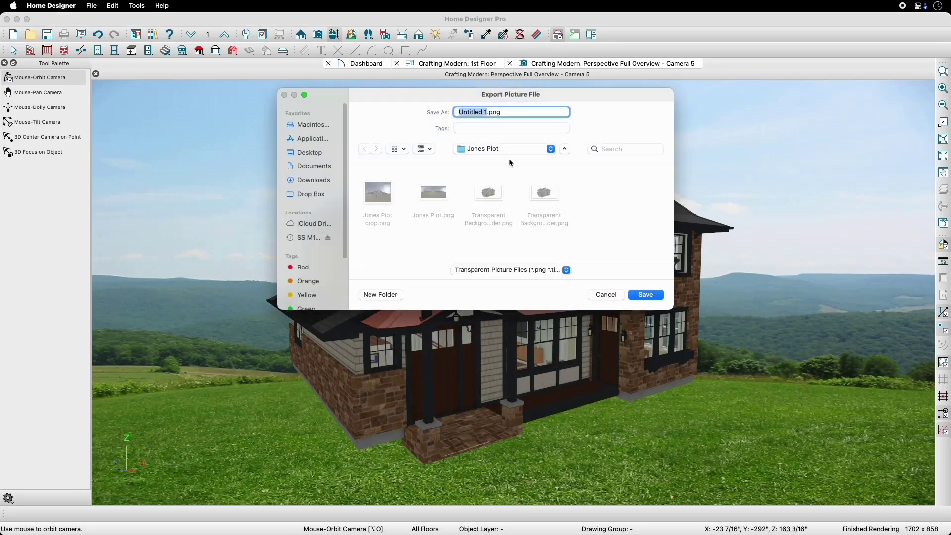
{"action": "type", "text": "Jones House"}
- Save Jones House.png and copy the house subject, cut out from its background, in Preview
{"action": "left_click", "coordinate": [643, 295]}
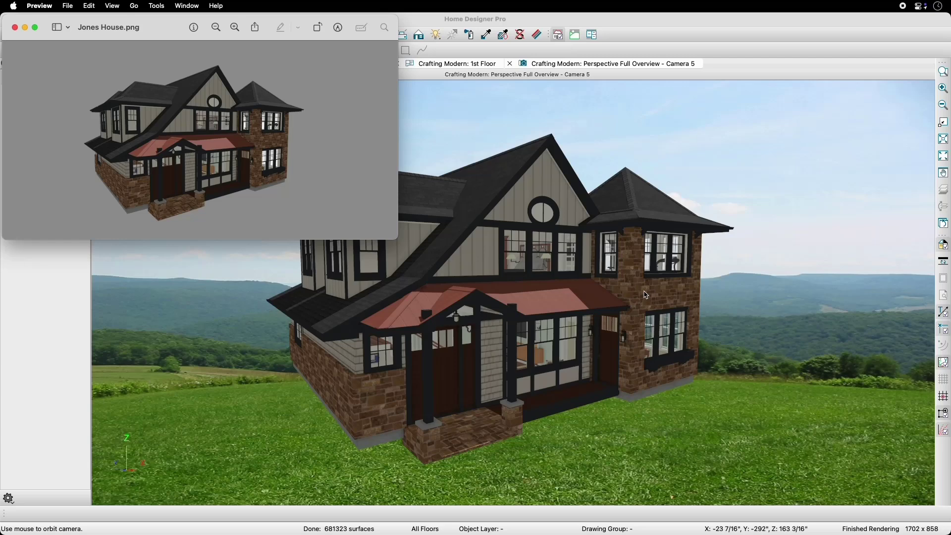
{"action": "left_click_drag", "start_coordinate": [158, 33], "coordinate": [408, 180]}
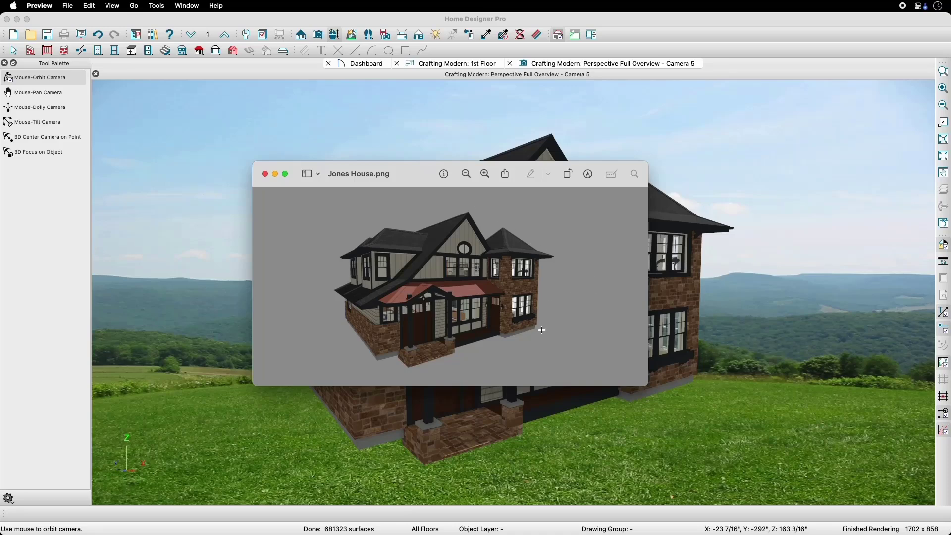
{"action": "right_click", "coordinate": [472, 280]}
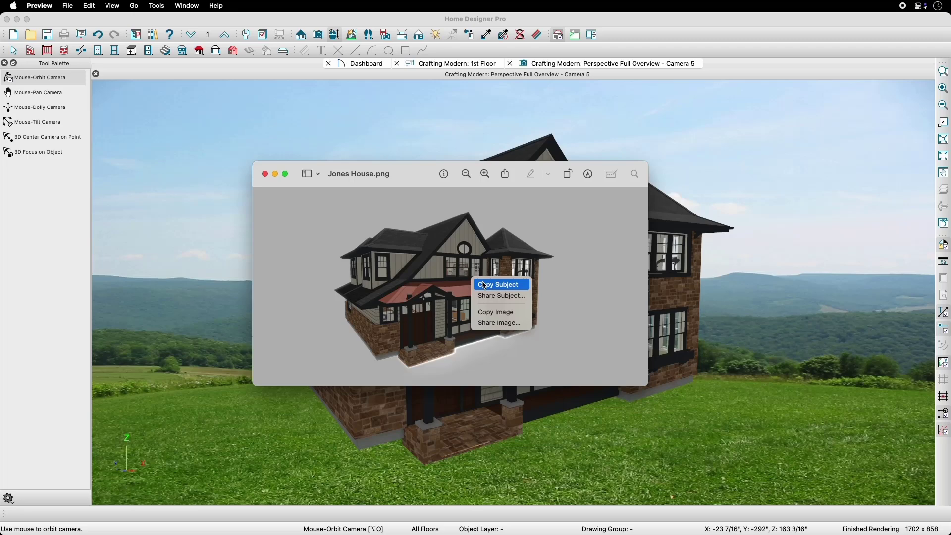
{"action": "left_click", "coordinate": [515, 286]}
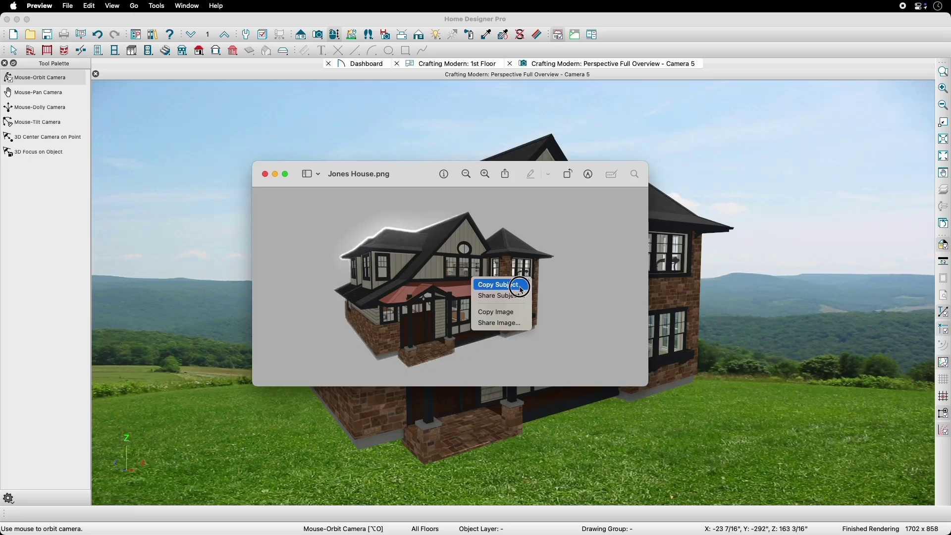
- Paste the house into Jones Plot crop.png, then shrink it and move it onto the field
{"action": "key", "text": "super+grave"}
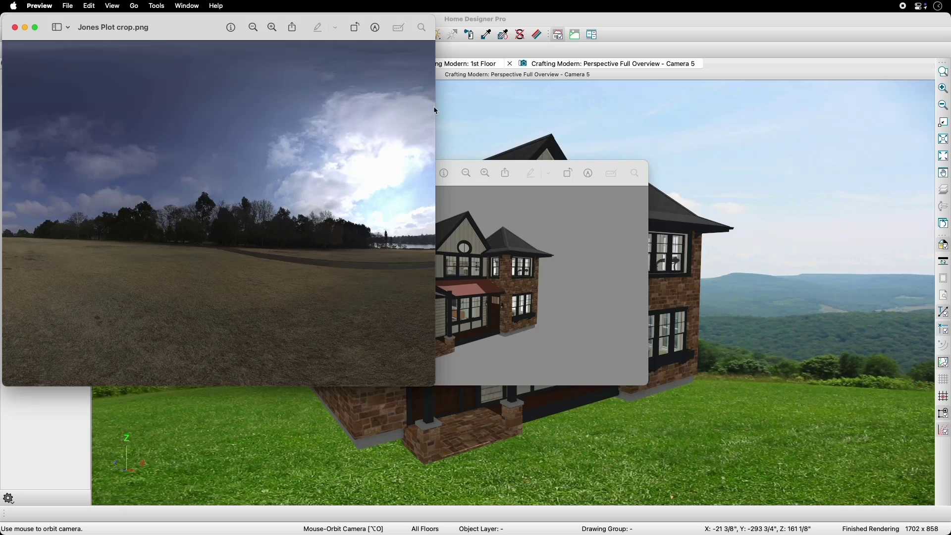
{"action": "left_click_drag", "start_coordinate": [185, 28], "coordinate": [428, 108]}
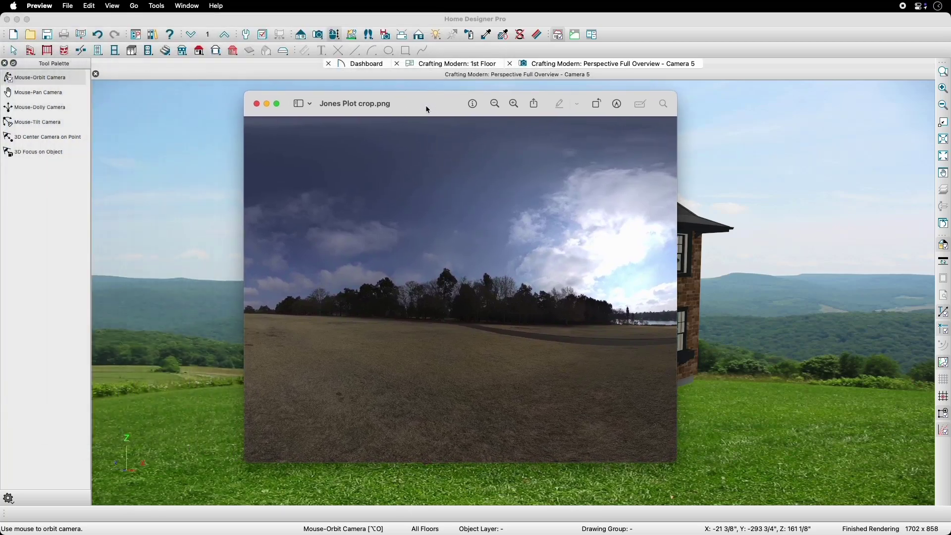
{"action": "left_click", "coordinate": [89, 6]}
{"action": "left_click", "coordinate": [104, 69]}
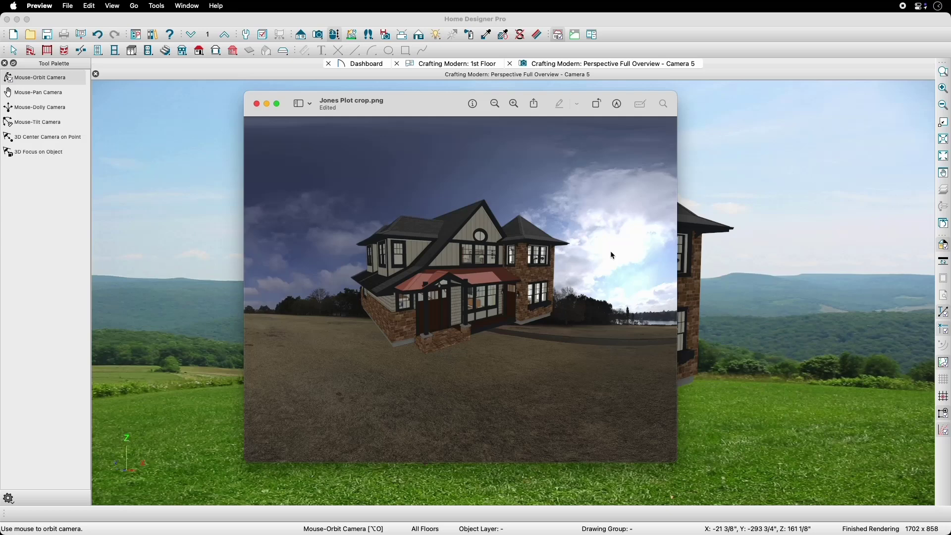
{"action": "left_click", "coordinate": [501, 268]}
{"action": "left_click_drag", "start_coordinate": [511, 260], "coordinate": [505, 298]}
{"action": "left_click_drag", "start_coordinate": [345, 238], "coordinate": [382, 263]}
{"action": "left_click_drag", "start_coordinate": [461, 315], "coordinate": [449, 307]}
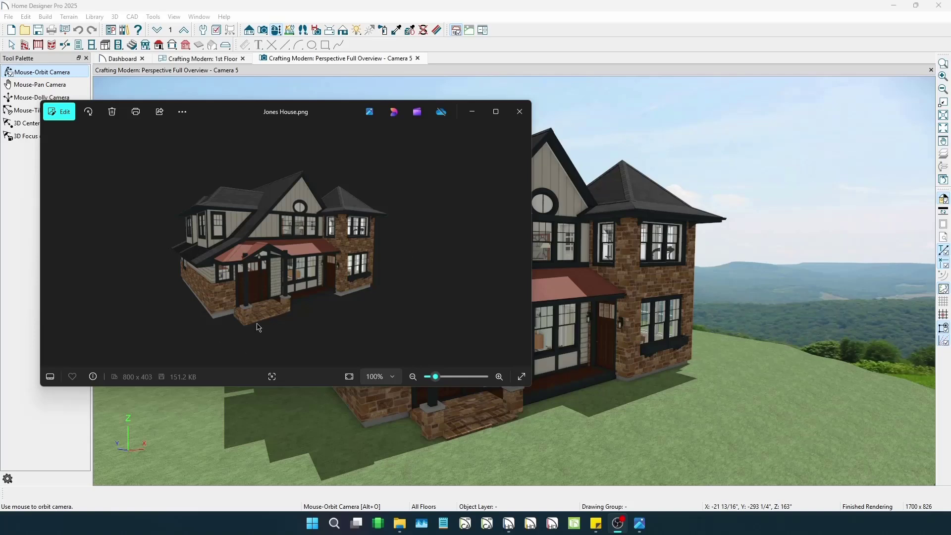
{"action": "right_click", "coordinate": [641, 528]}
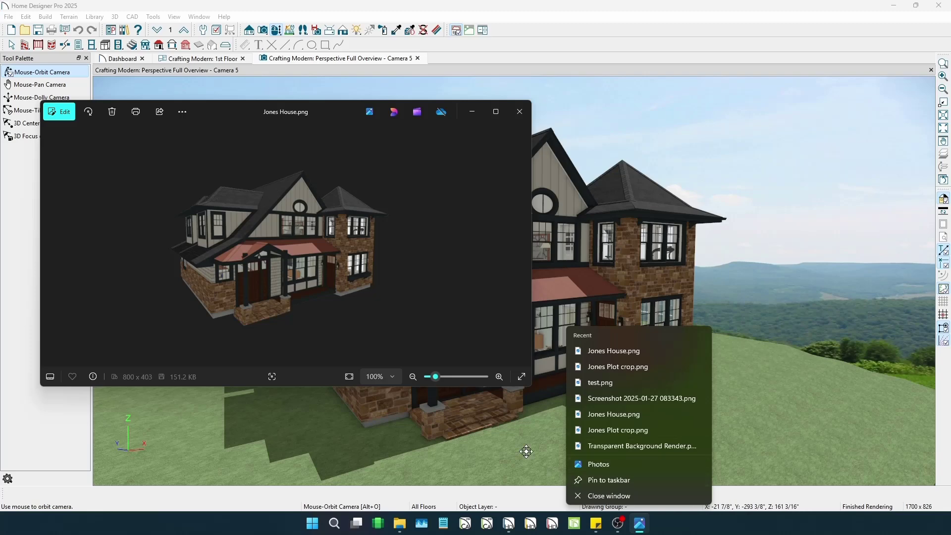
{"action": "left_click", "coordinate": [446, 321]}
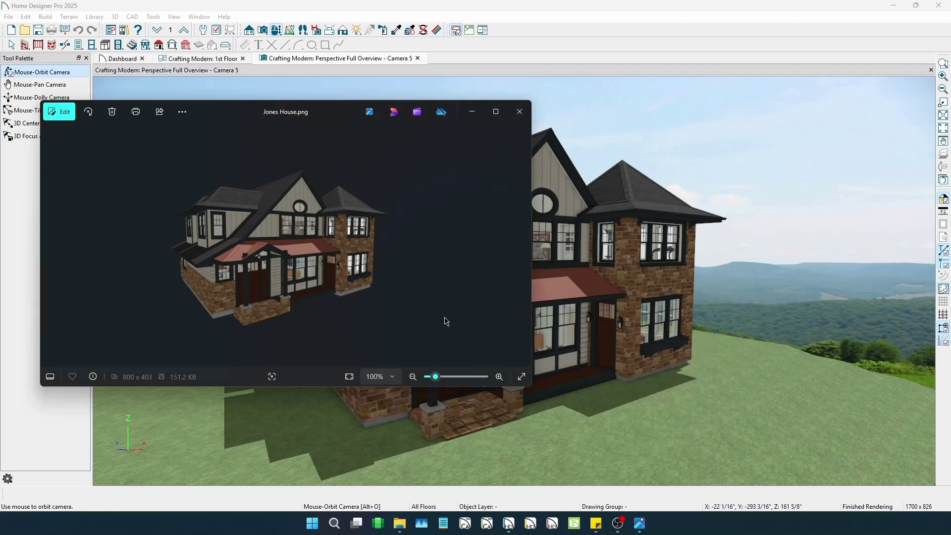
- Close the Jones House.png viewer and open Jones Plot crop.png in Paint from the Jones Plot folder
{"action": "left_click", "coordinate": [519, 110]}
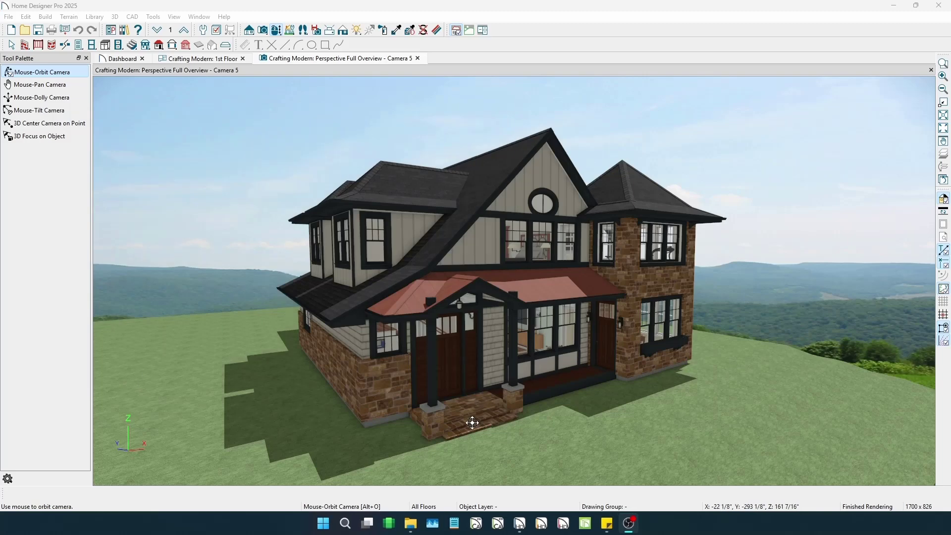
{"action": "left_click", "coordinate": [412, 526]}
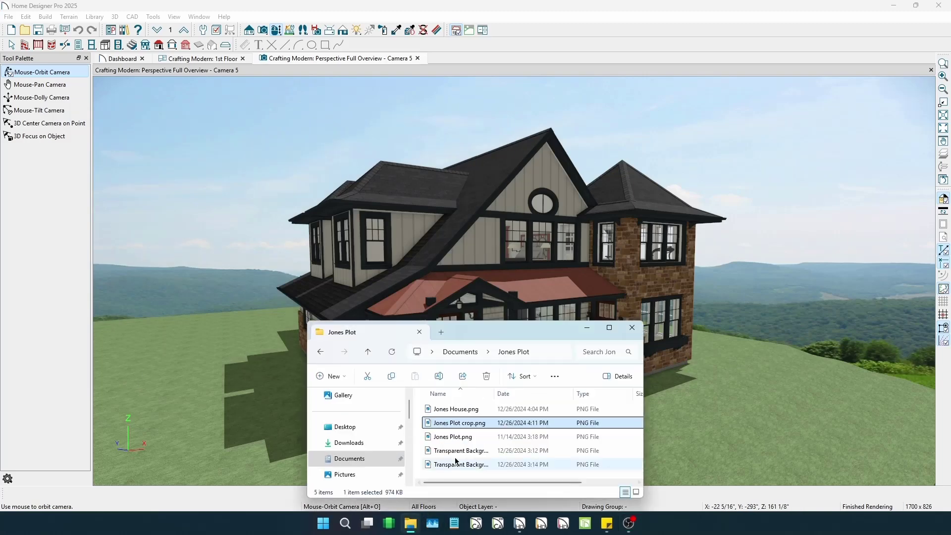
{"action": "right_click", "coordinate": [479, 423]}
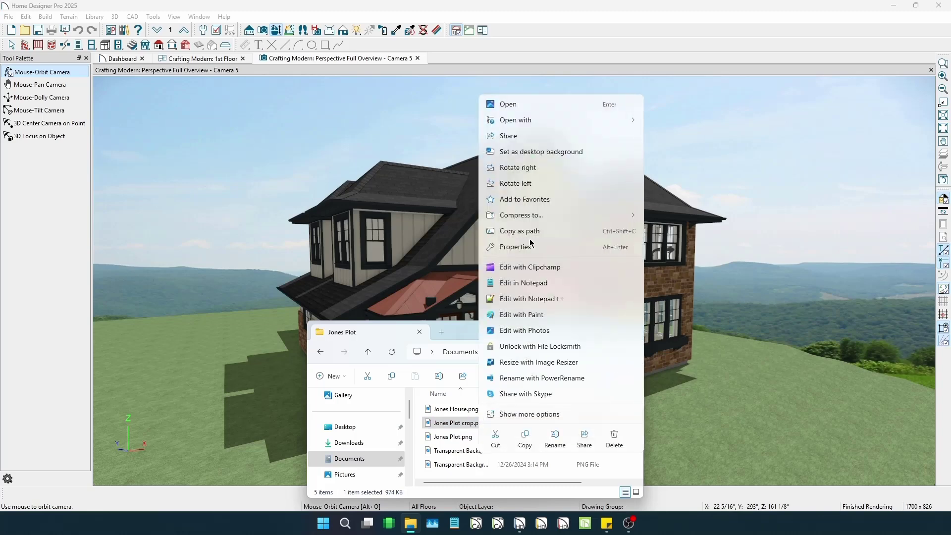
{"action": "mouse_move", "coordinate": [528, 122]}
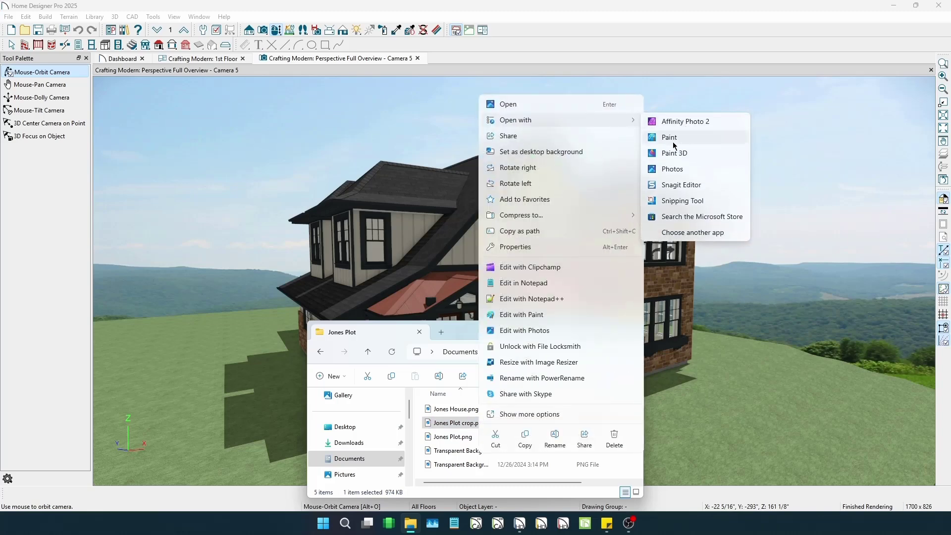
{"action": "left_click", "coordinate": [667, 141]}
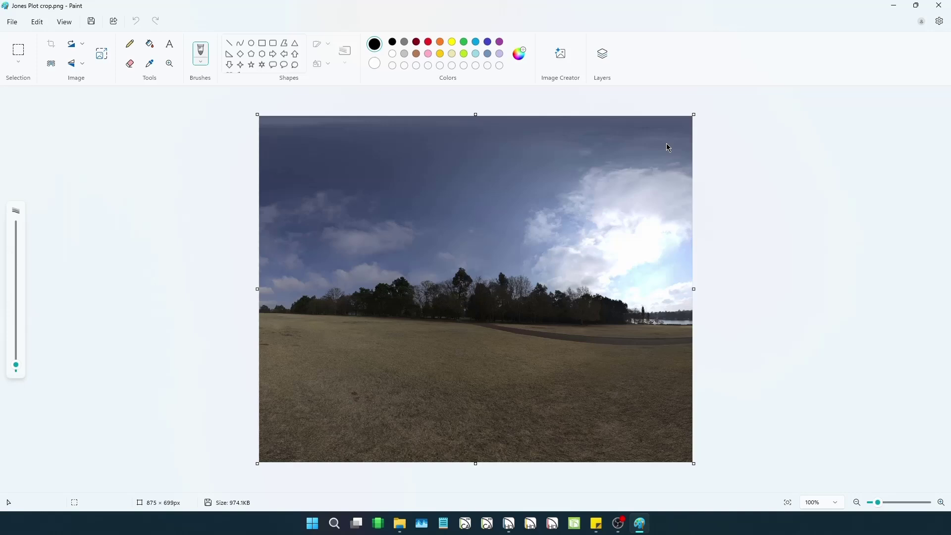
- Add a new layer and import Jones House.png onto it from a file
{"action": "left_click", "coordinate": [603, 53]}
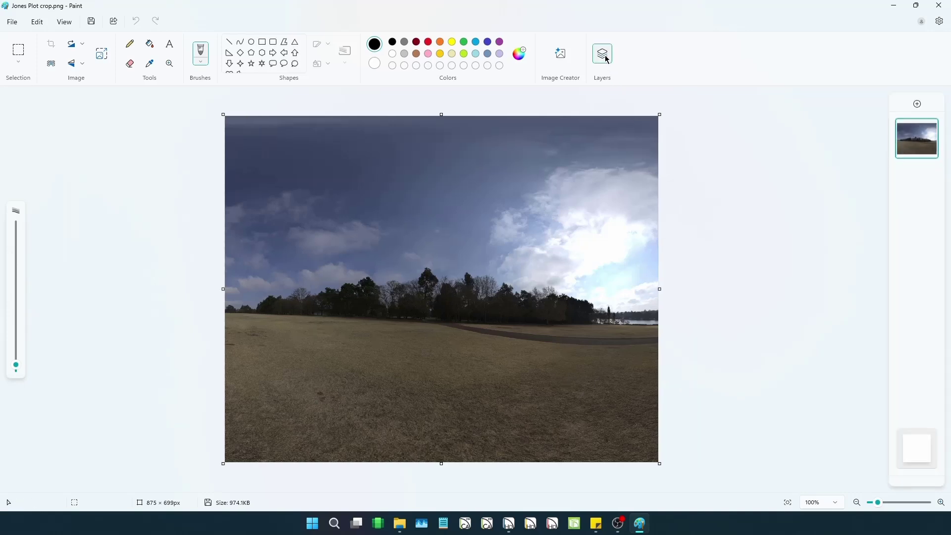
{"action": "left_click", "coordinate": [918, 104]}
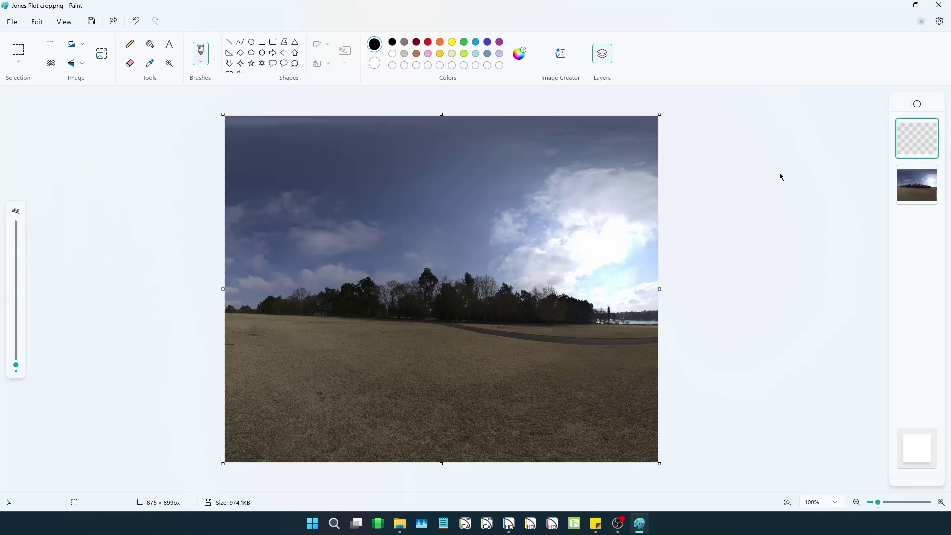
{"action": "left_click", "coordinate": [10, 22]}
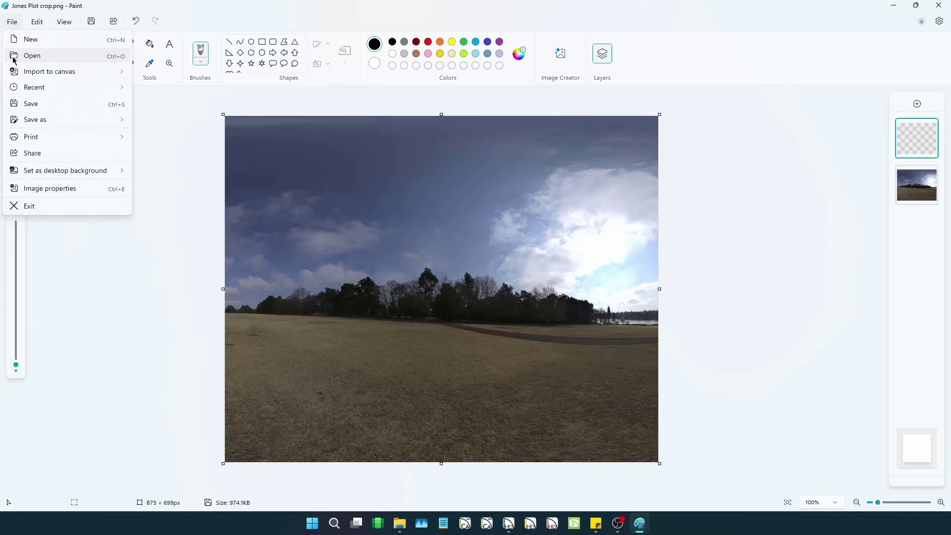
{"action": "mouse_move", "coordinate": [74, 78]}
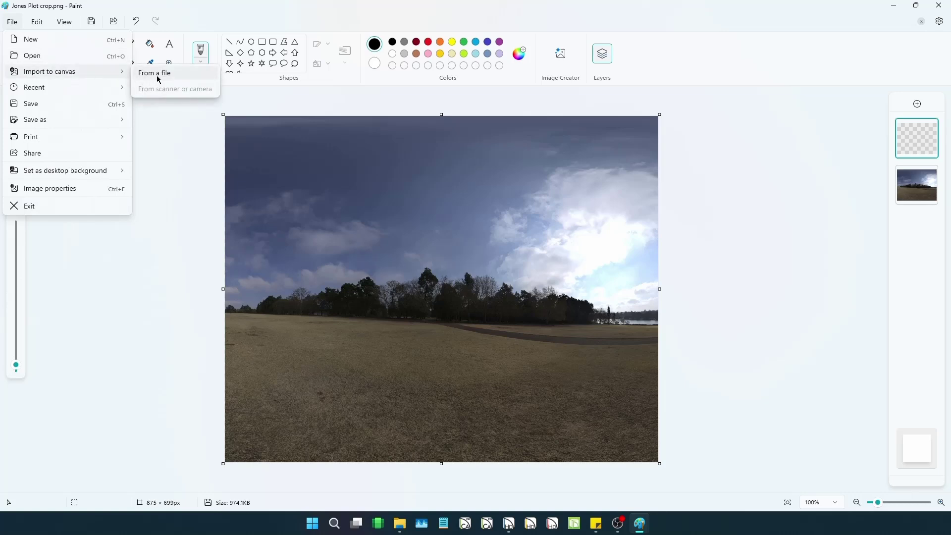
{"action": "left_click", "coordinate": [174, 78]}
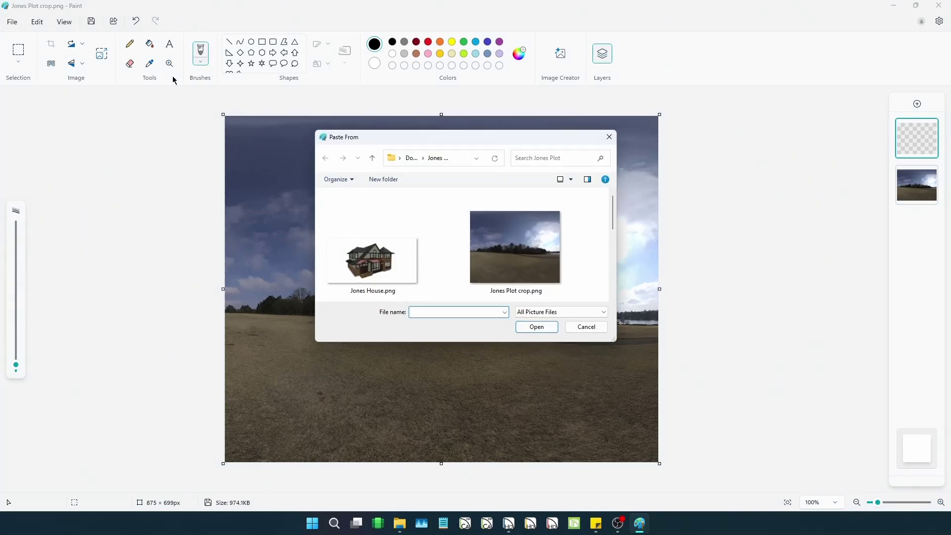
{"action": "left_click", "coordinate": [382, 272]}
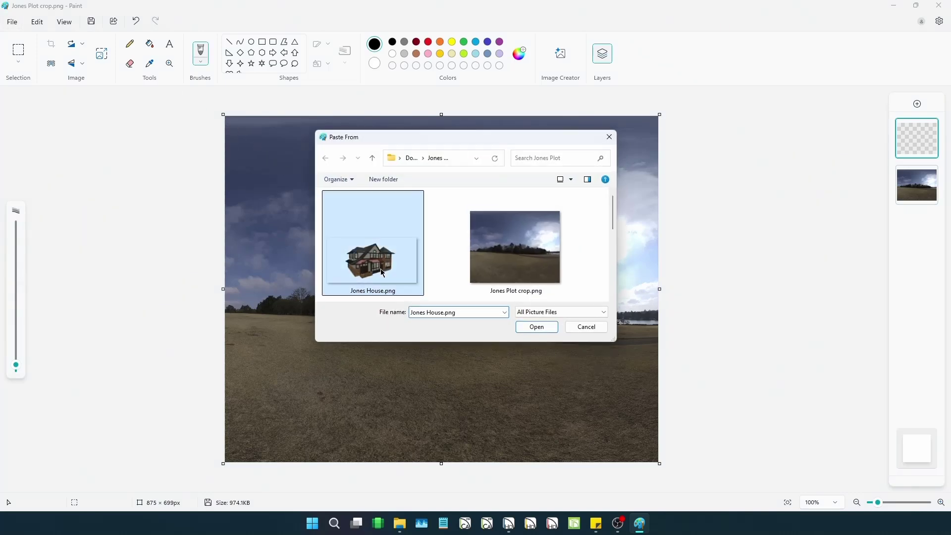
{"action": "left_click", "coordinate": [536, 327]}
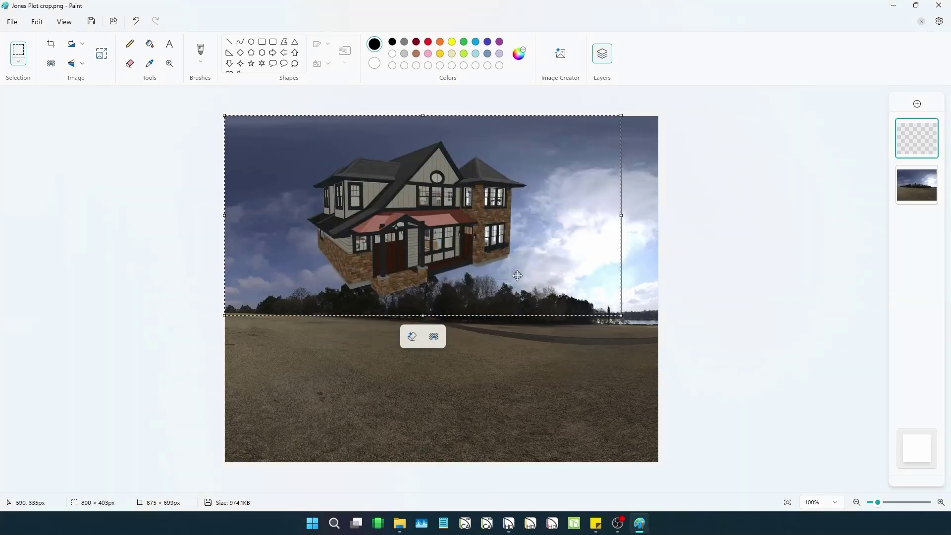
- Shrink the house to 588 x 304 px and place it on the field
{"action": "left_click_drag", "start_coordinate": [479, 203], "coordinate": [481, 296]}
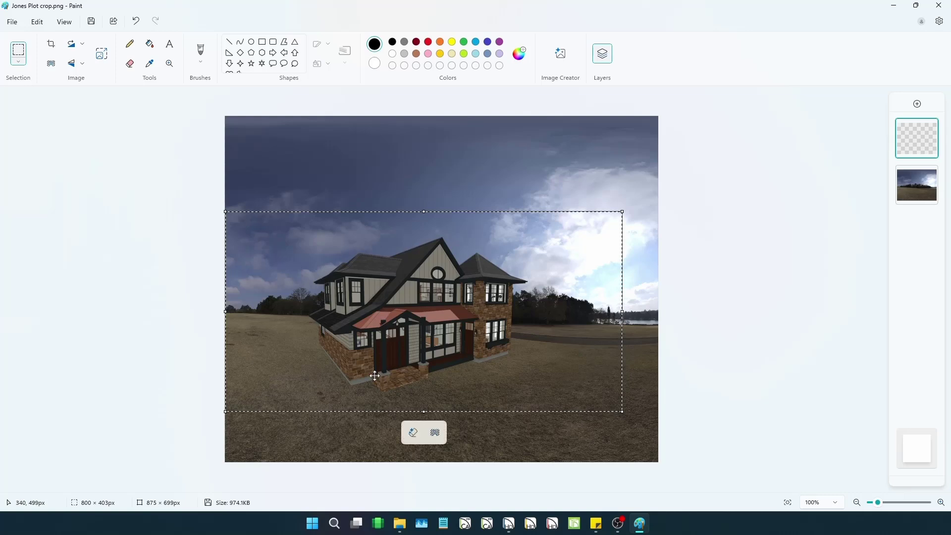
{"action": "left_click_drag", "start_coordinate": [228, 411], "coordinate": [331, 363]}
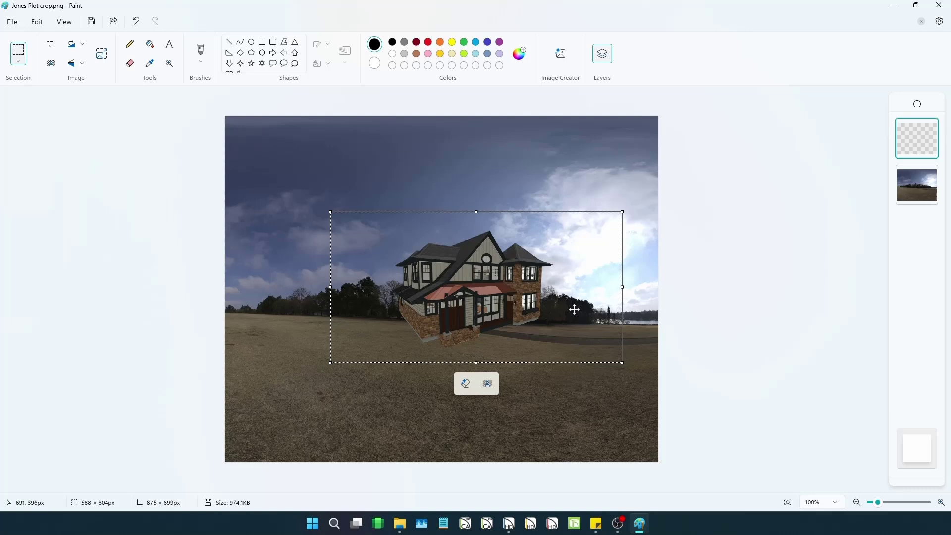
{"action": "left_click_drag", "start_coordinate": [510, 293], "coordinate": [459, 323]}
{"action": "left_click", "coordinate": [703, 356]}
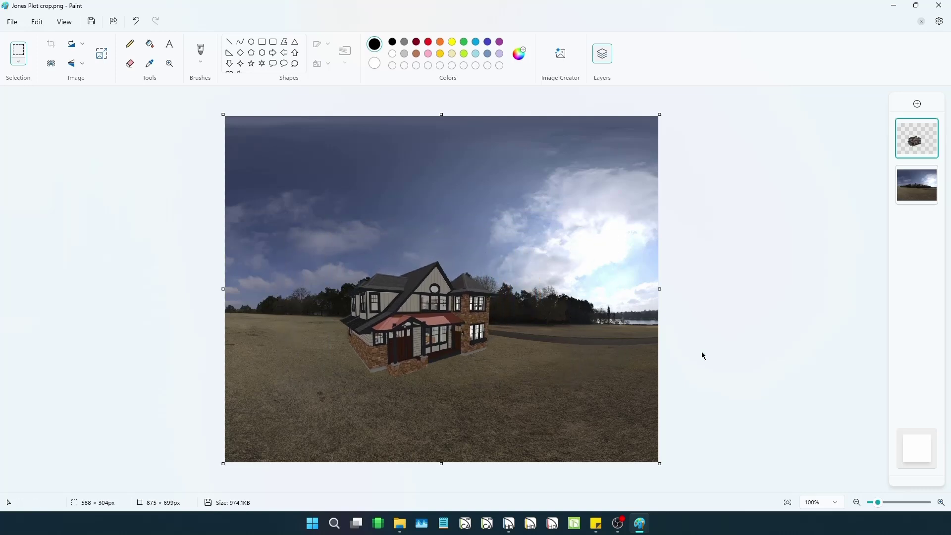